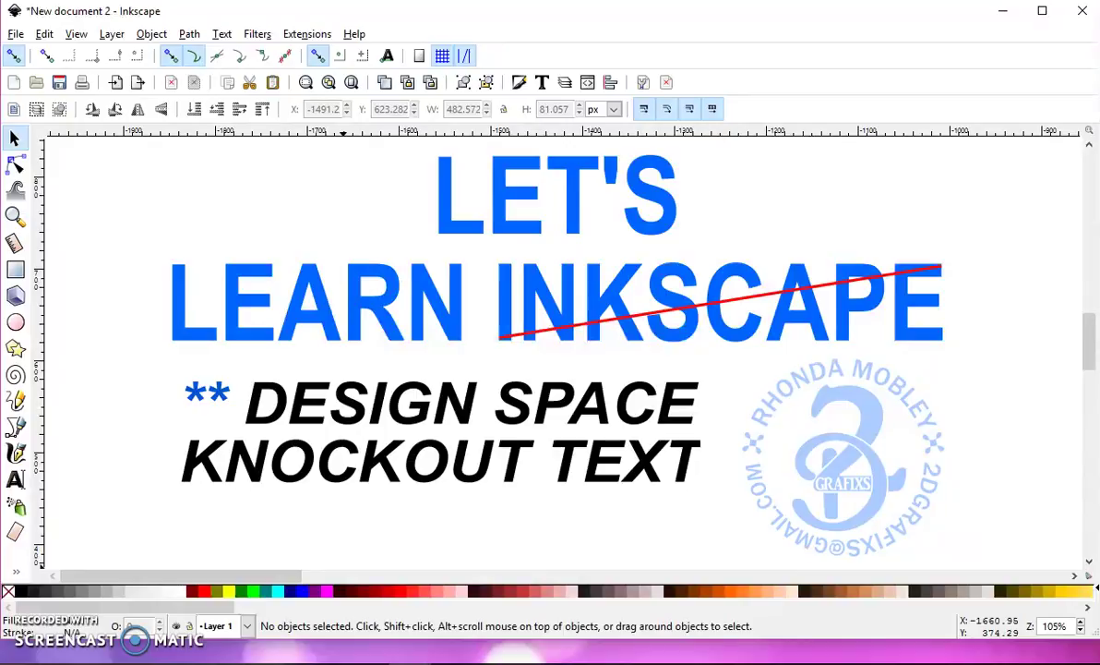
Step: Fit the dachshund design page in the Inkscape window with the 5 key
{"action": "scroll", "coordinate": [923, 441], "scroll_direction": "down", "scroll_amount": 3}
{"action": "left_click_drag", "start_coordinate": [867, 440], "coordinate": [683, 469]}
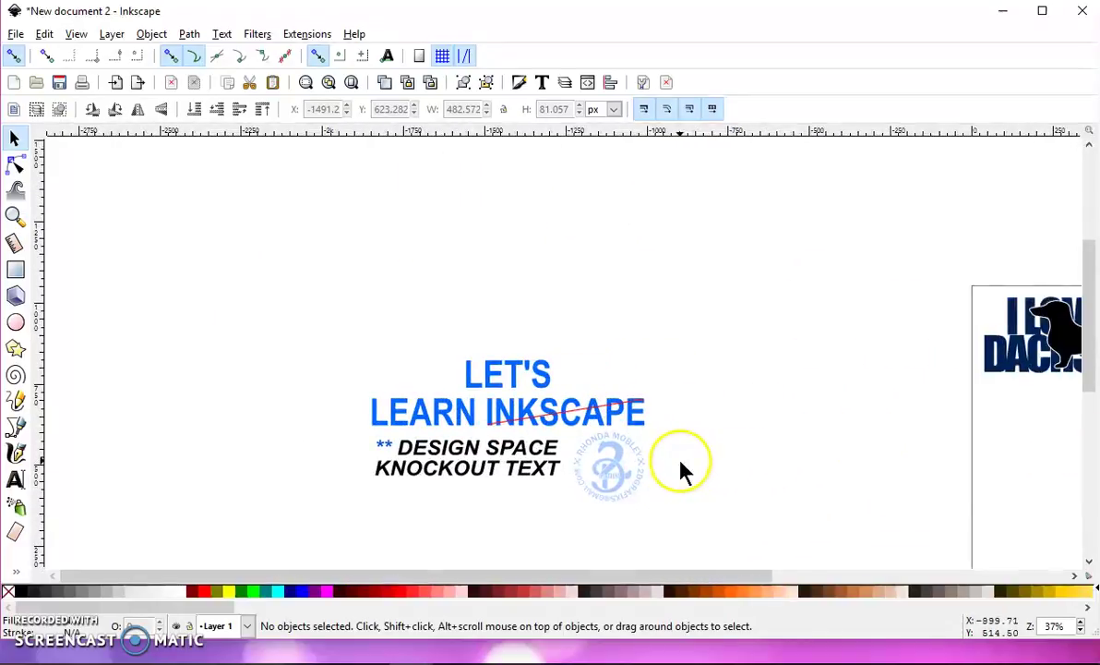
{"action": "key", "text": "5"}
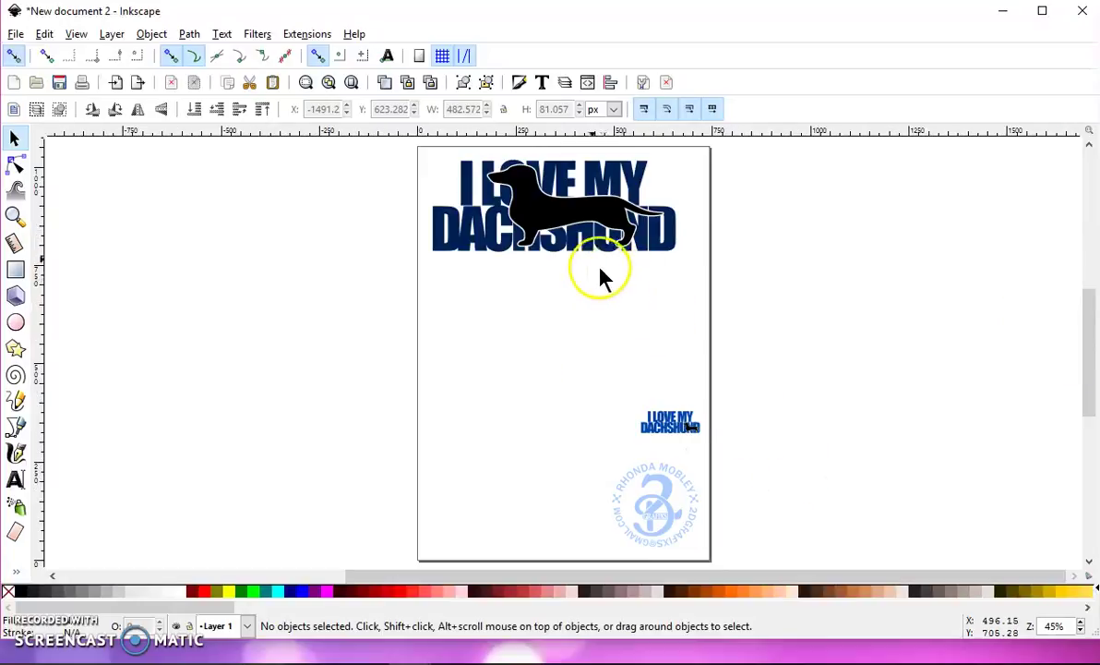
{"action": "scroll", "coordinate": [560, 314], "scroll_direction": "up", "scroll_amount": 3}
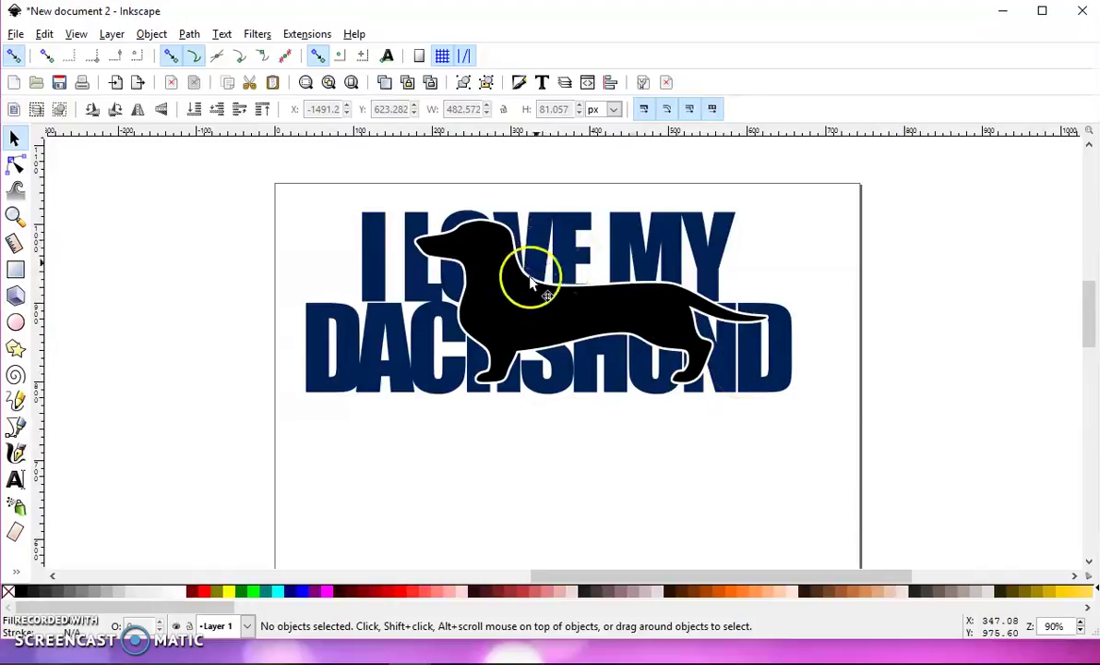
Step: Scale up the small I LOVE MY DACHSHUND design below the main one, then minimize Inkscape
{"action": "scroll", "coordinate": [626, 452], "scroll_direction": "down", "scroll_amount": 3}
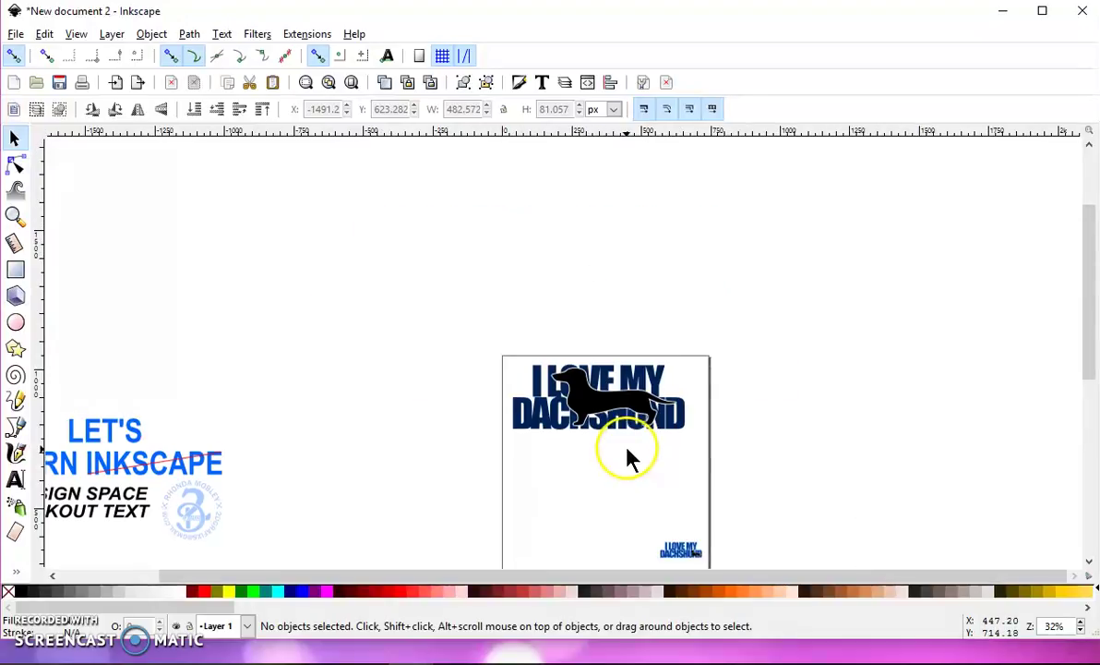
{"action": "left_click", "coordinate": [659, 503]}
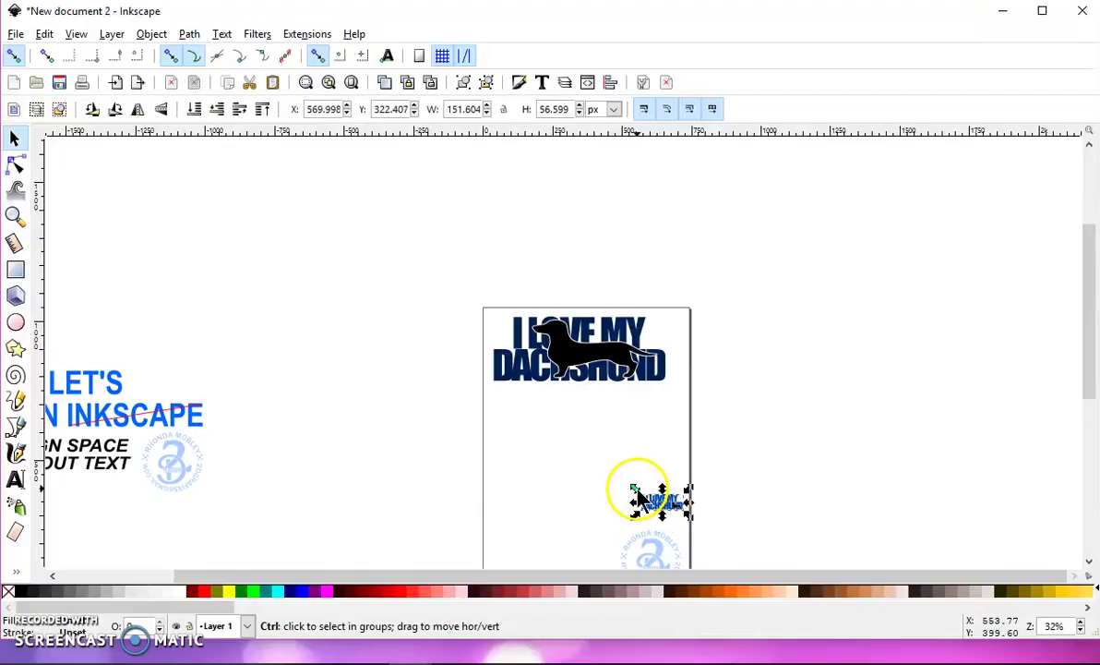
{"action": "left_click_drag", "start_coordinate": [637, 493], "coordinate": [473, 380]}
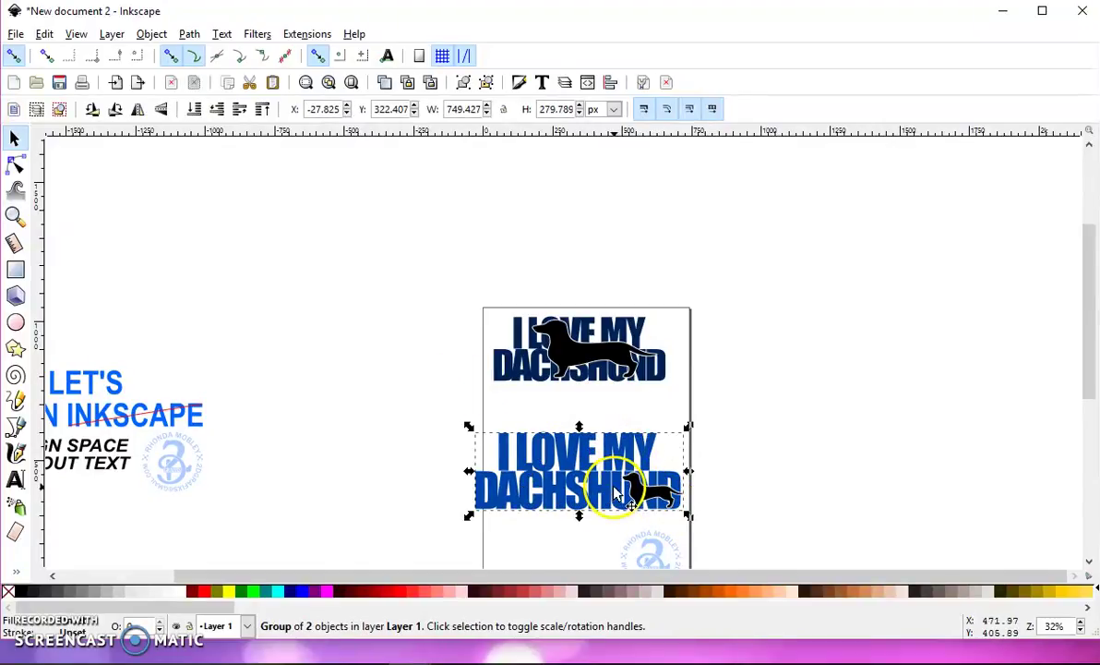
{"action": "scroll", "coordinate": [617, 499], "scroll_direction": "down", "scroll_amount": 2}
{"action": "scroll", "coordinate": [569, 430], "scroll_direction": "up", "scroll_amount": 2}
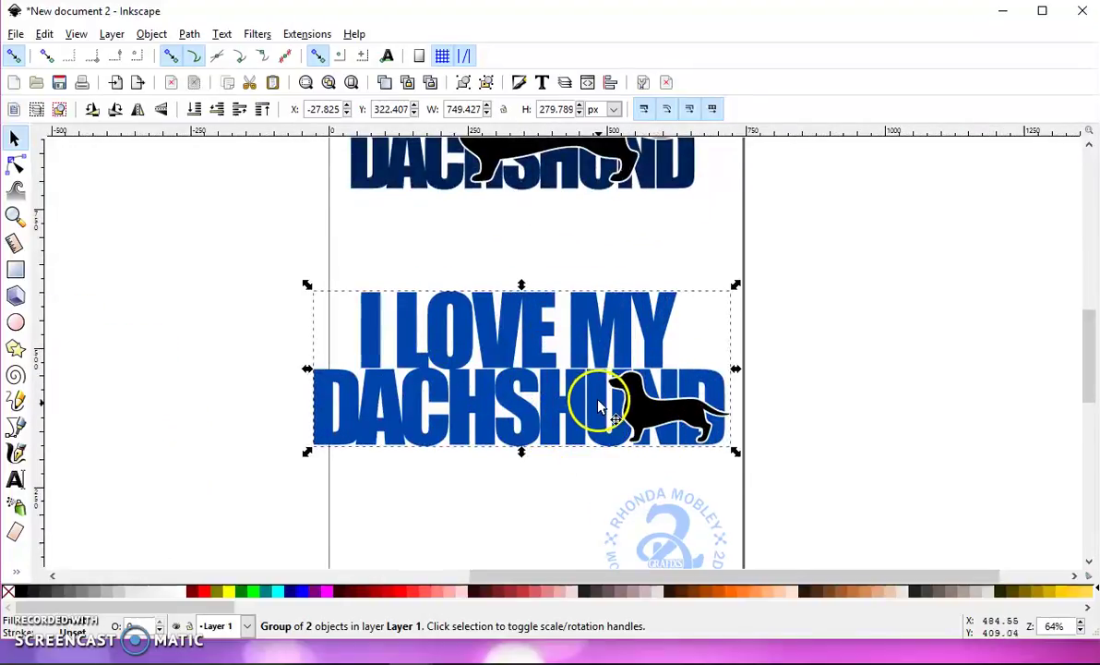
{"action": "scroll", "coordinate": [595, 401], "scroll_direction": "up", "scroll_amount": 3}
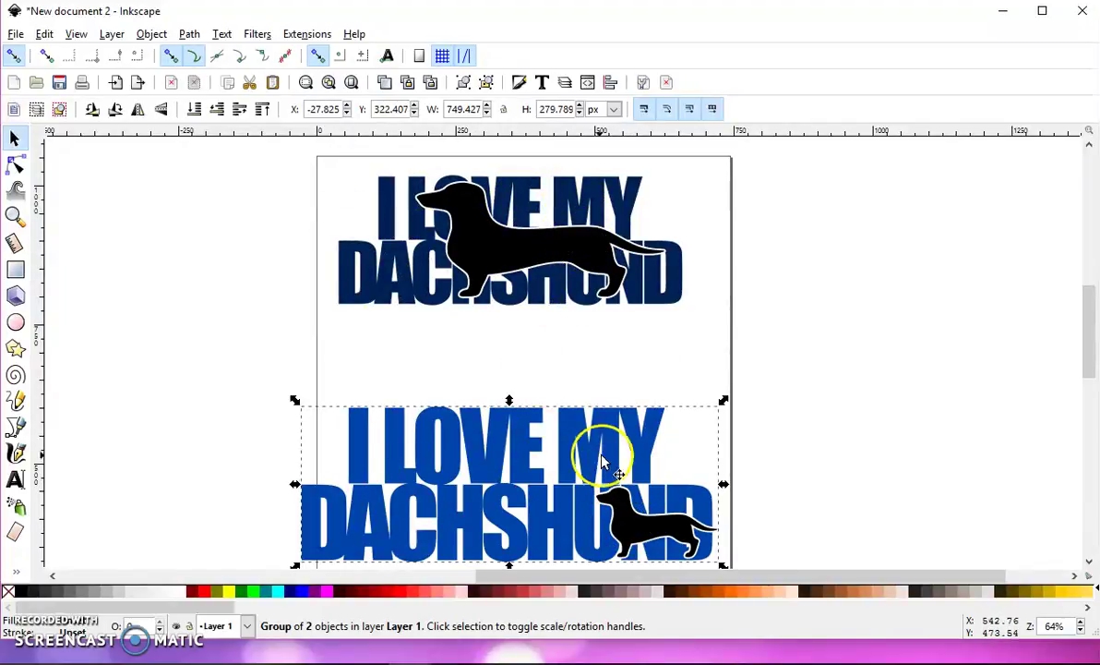
{"action": "left_click", "coordinate": [1003, 11]}
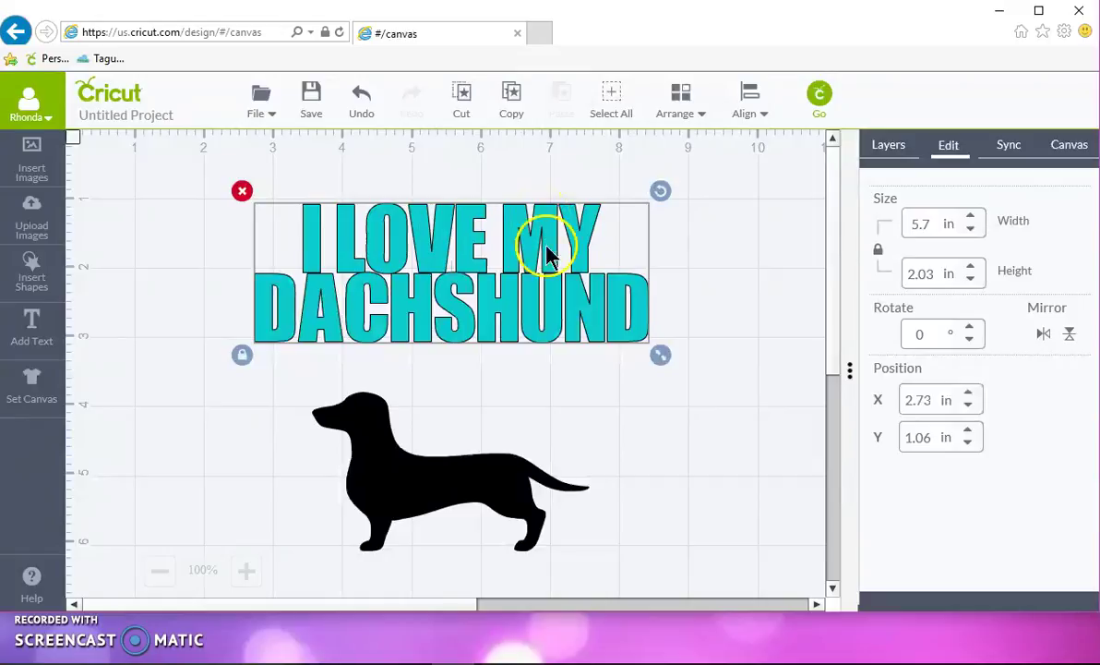
Step: Select both the I LOVE MY and DACHSHUND text lines and center them horizontally
{"action": "left_click", "coordinate": [598, 395]}
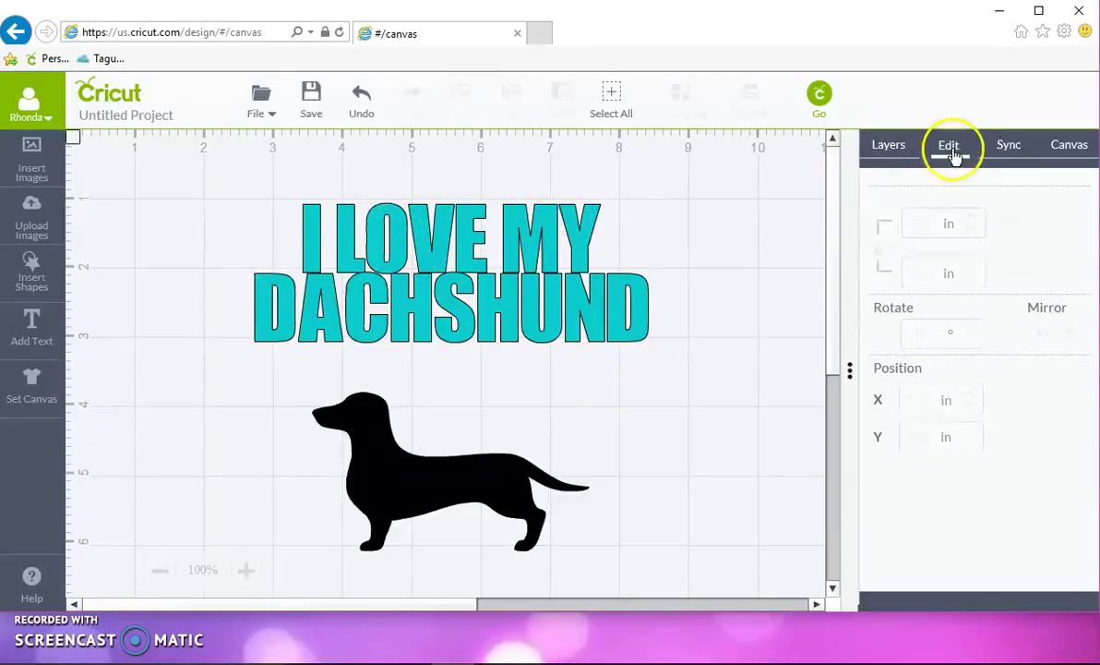
{"action": "left_click", "coordinate": [546, 250]}
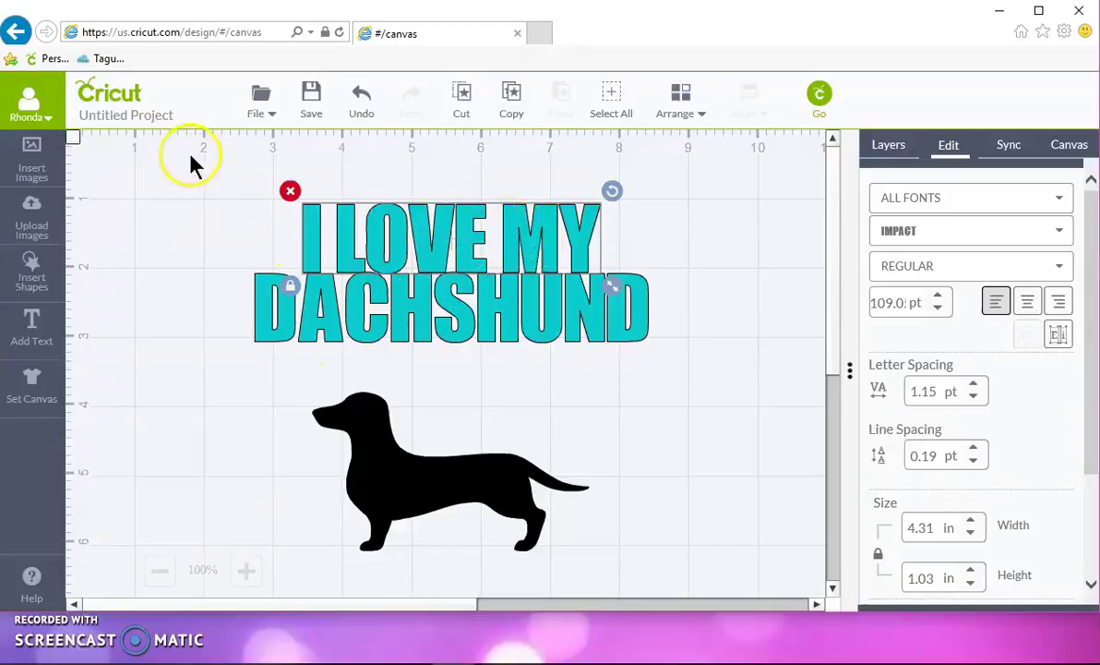
{"action": "left_click_drag", "start_coordinate": [190, 155], "coordinate": [721, 385]}
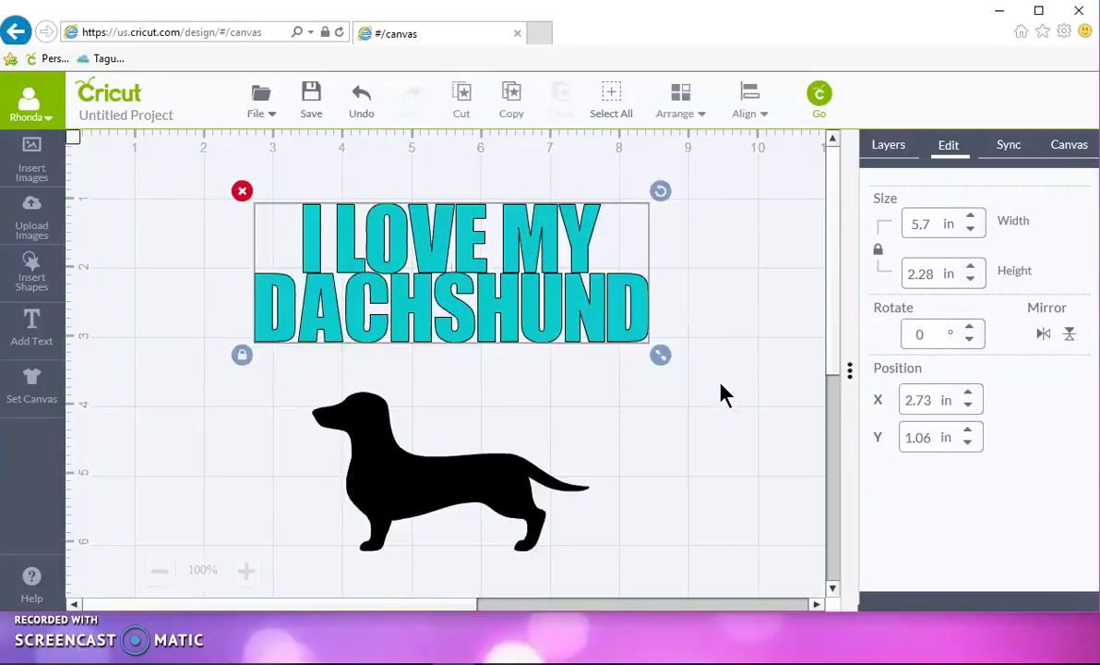
{"action": "left_click", "coordinate": [750, 103]}
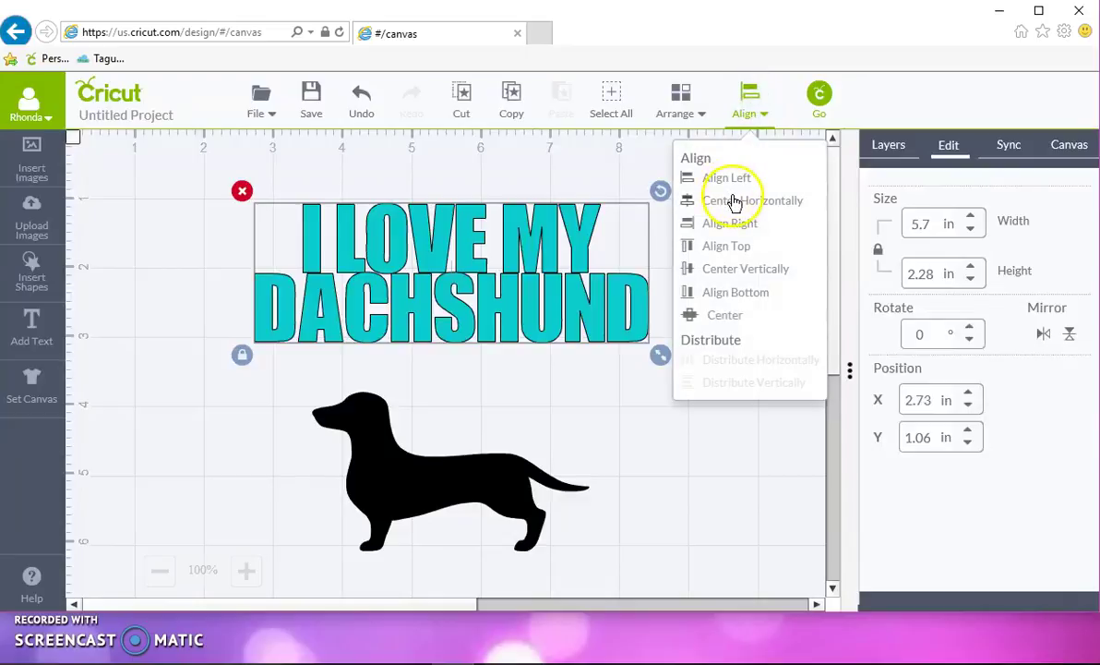
{"action": "left_click", "coordinate": [776, 201]}
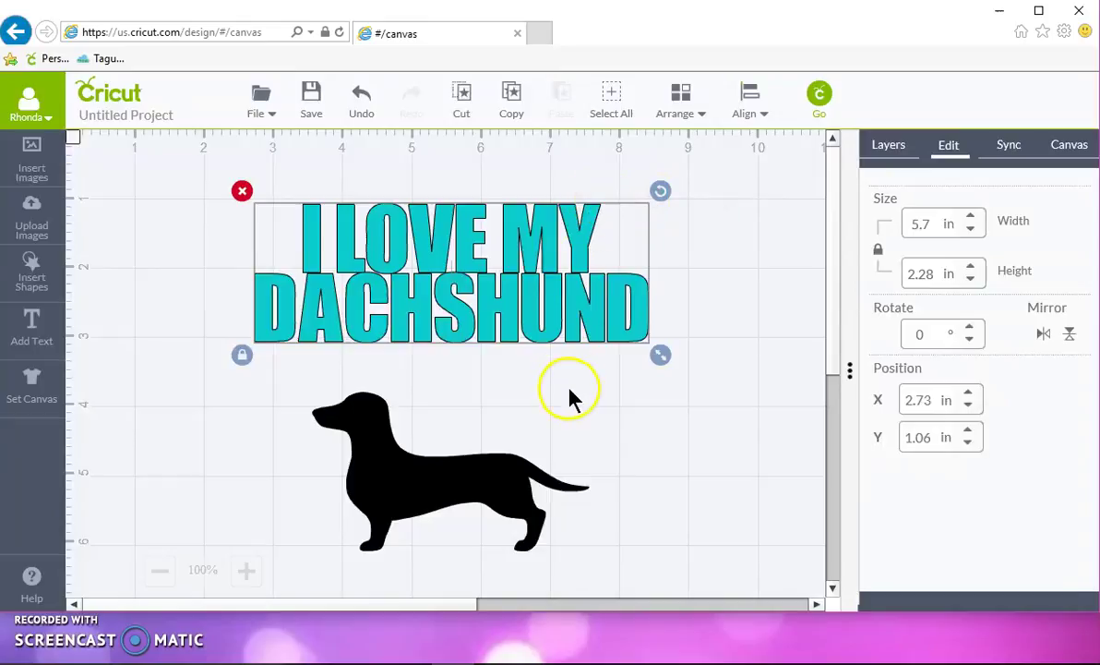
Step: Weld the two text lines into one image and move the dachshund silhouette to the front over it
{"action": "left_click", "coordinate": [895, 148]}
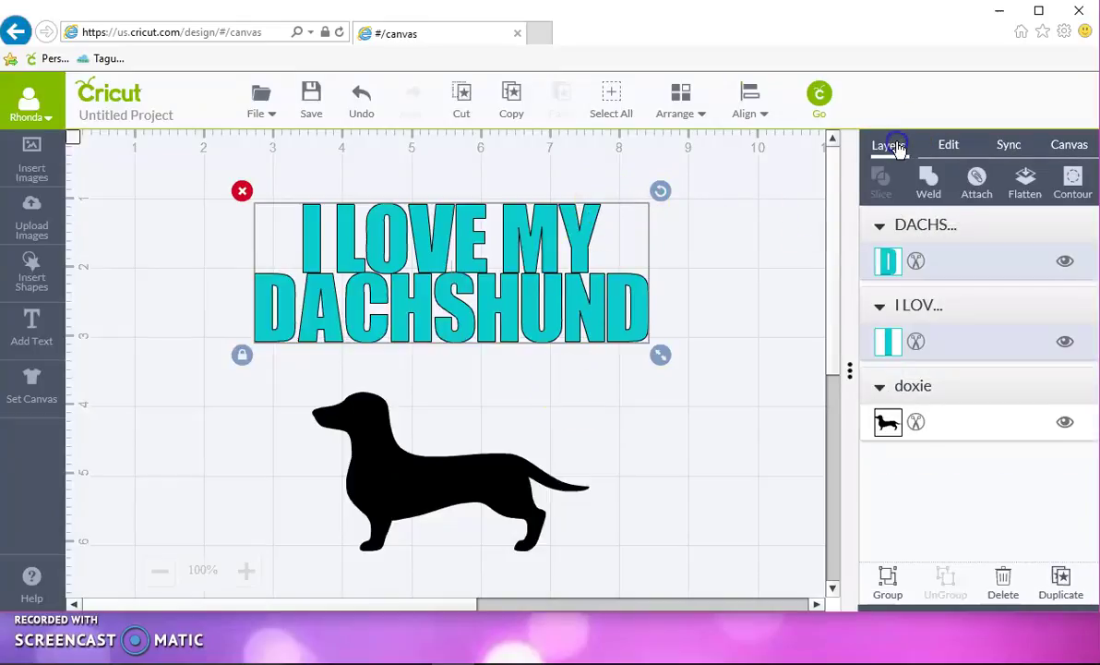
{"action": "left_click", "coordinate": [927, 179]}
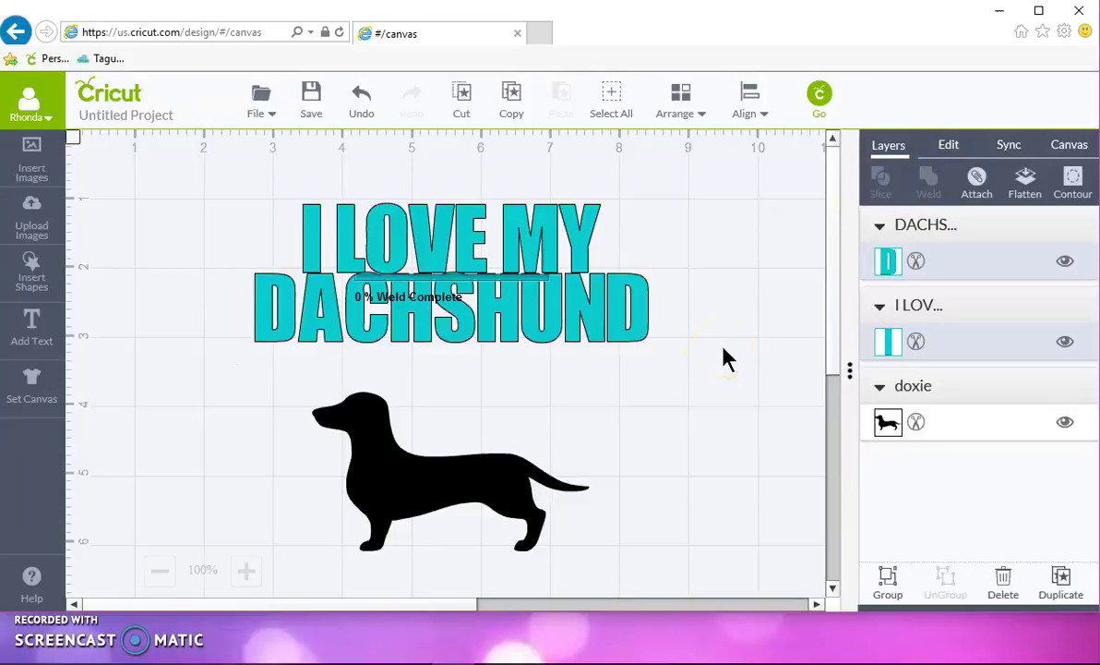
{"action": "left_click", "coordinate": [511, 499]}
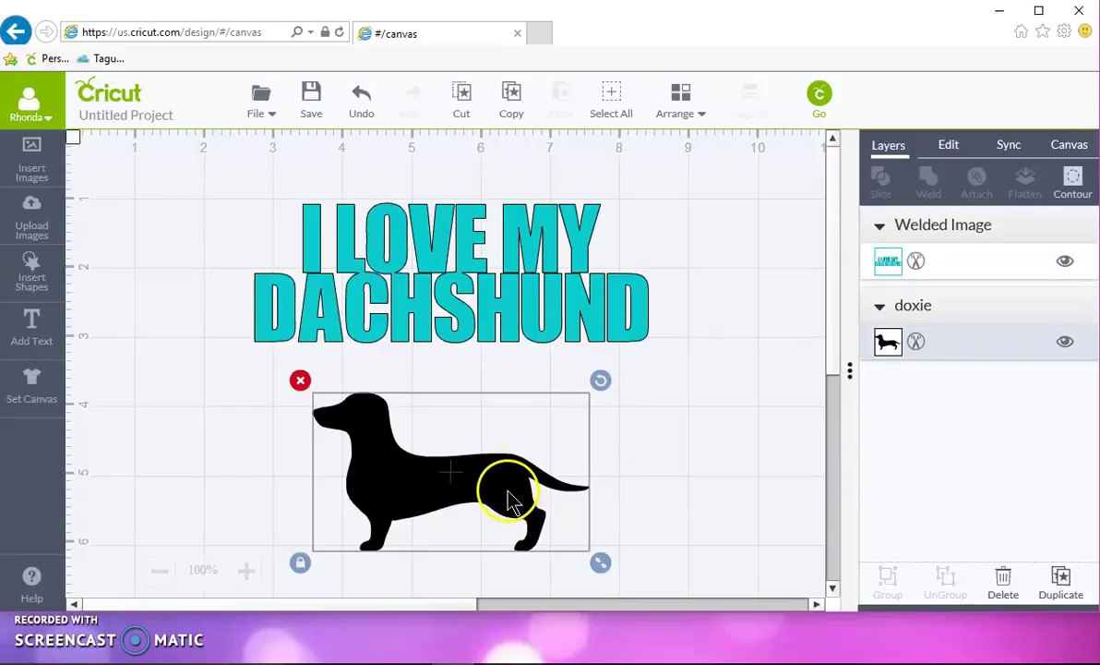
{"action": "left_click_drag", "start_coordinate": [511, 499], "coordinate": [548, 297]}
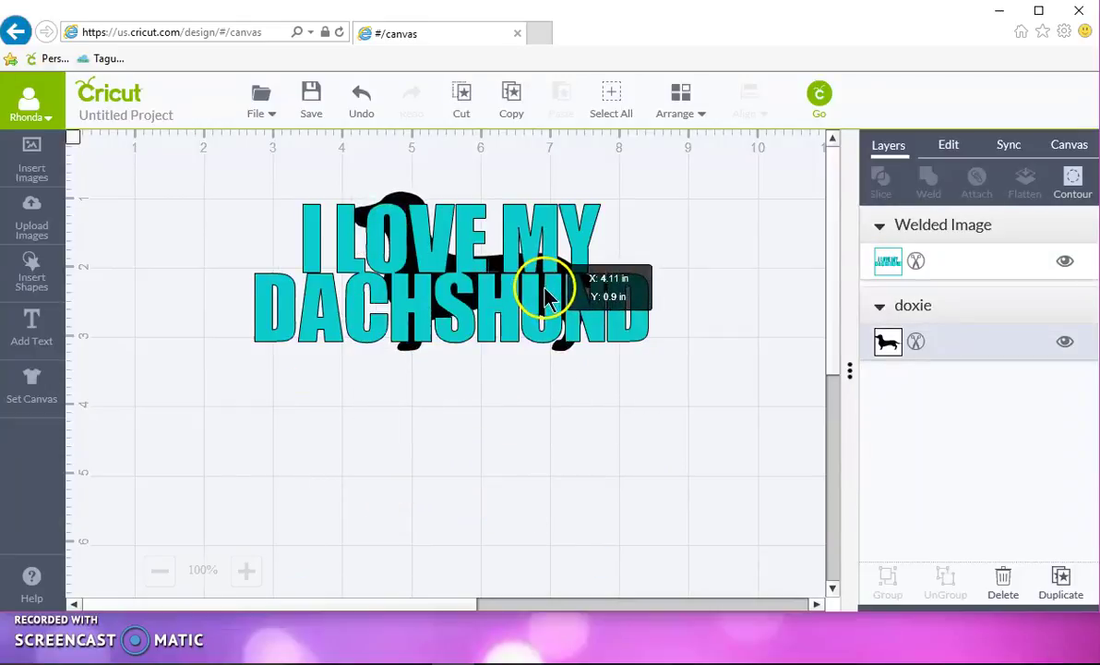
{"action": "left_click", "coordinate": [679, 104]}
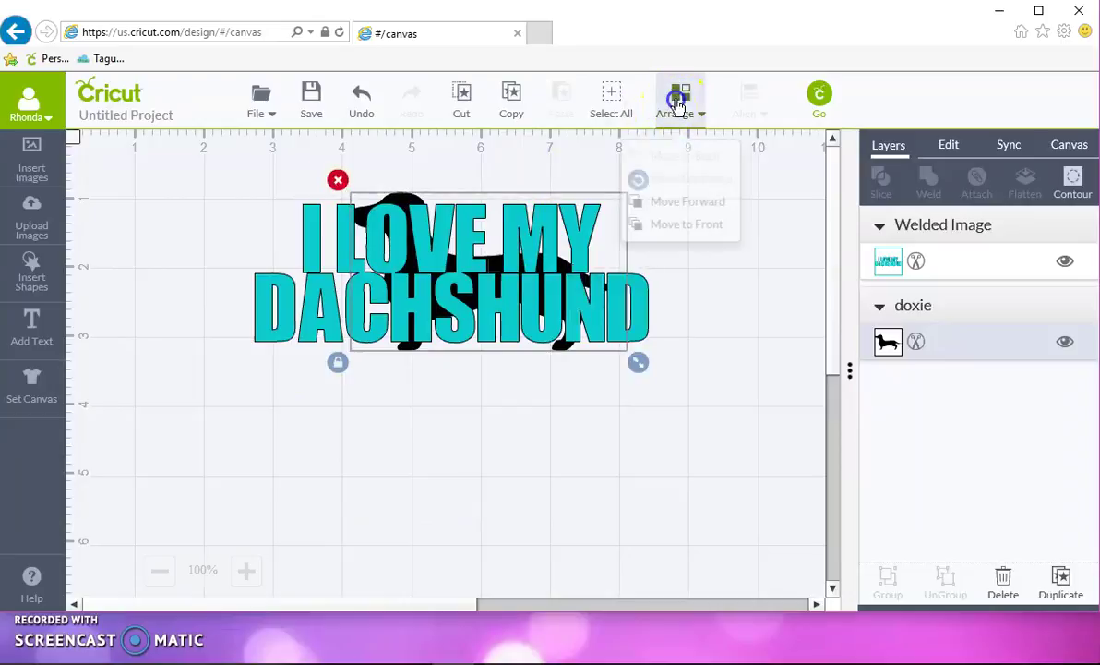
{"action": "left_click", "coordinate": [680, 224]}
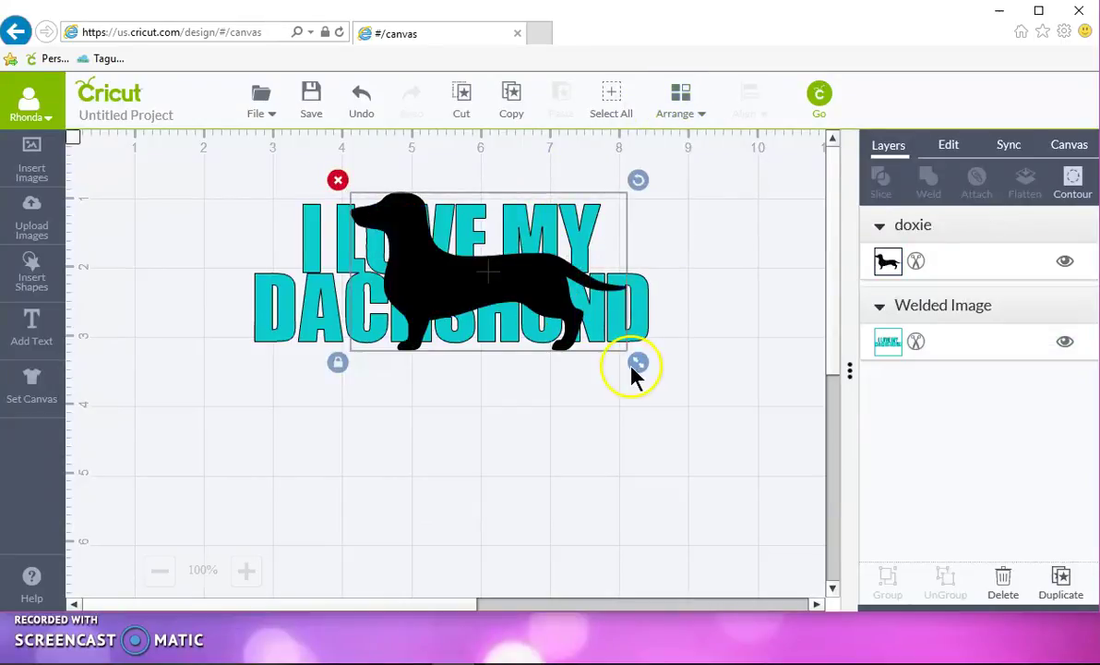
Step: Resize the dachshund to about 3.87 × 1.89 in so it covers the text
{"action": "left_click_drag", "start_coordinate": [643, 373], "coordinate": [548, 303]}
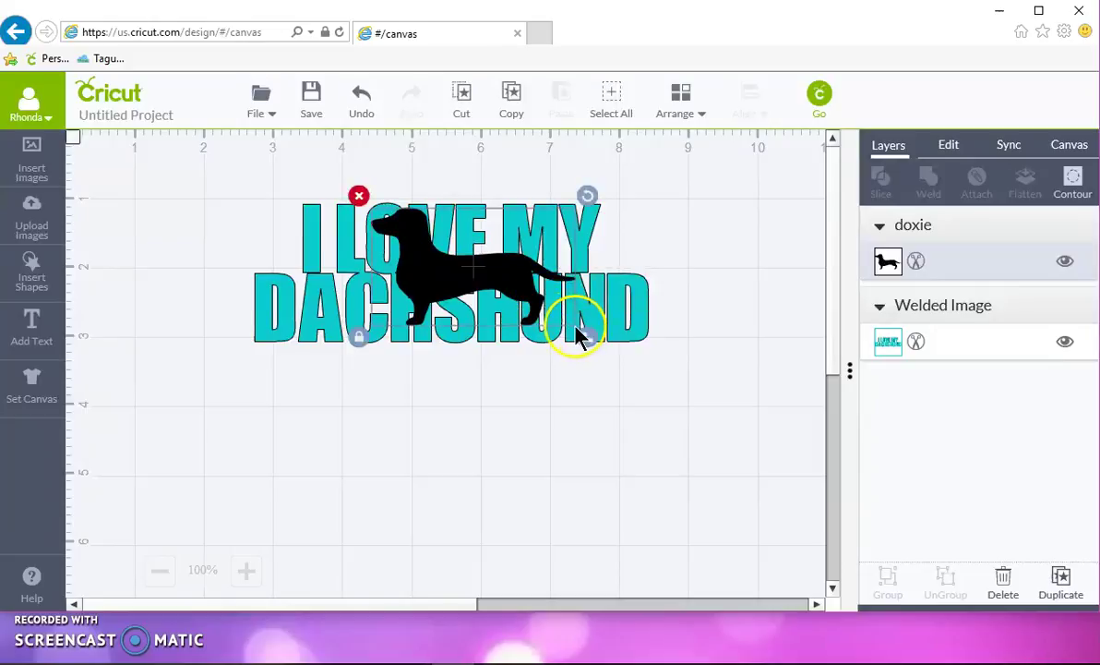
{"action": "left_click_drag", "start_coordinate": [584, 339], "coordinate": [611, 351]}
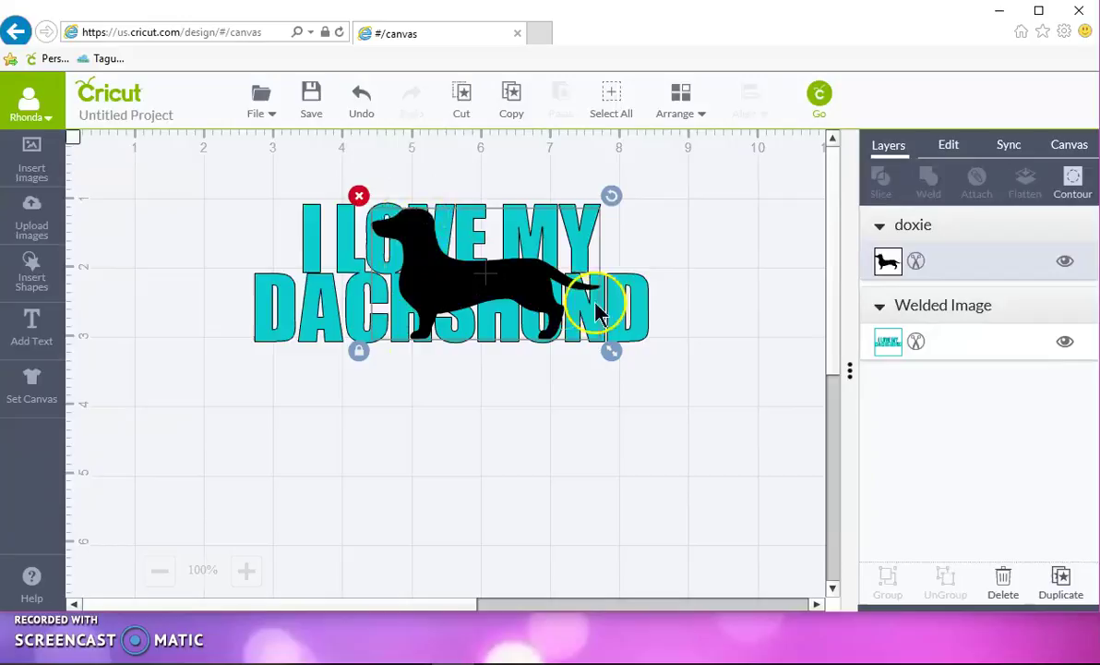
{"action": "left_click_drag", "start_coordinate": [612, 353], "coordinate": [619, 360]}
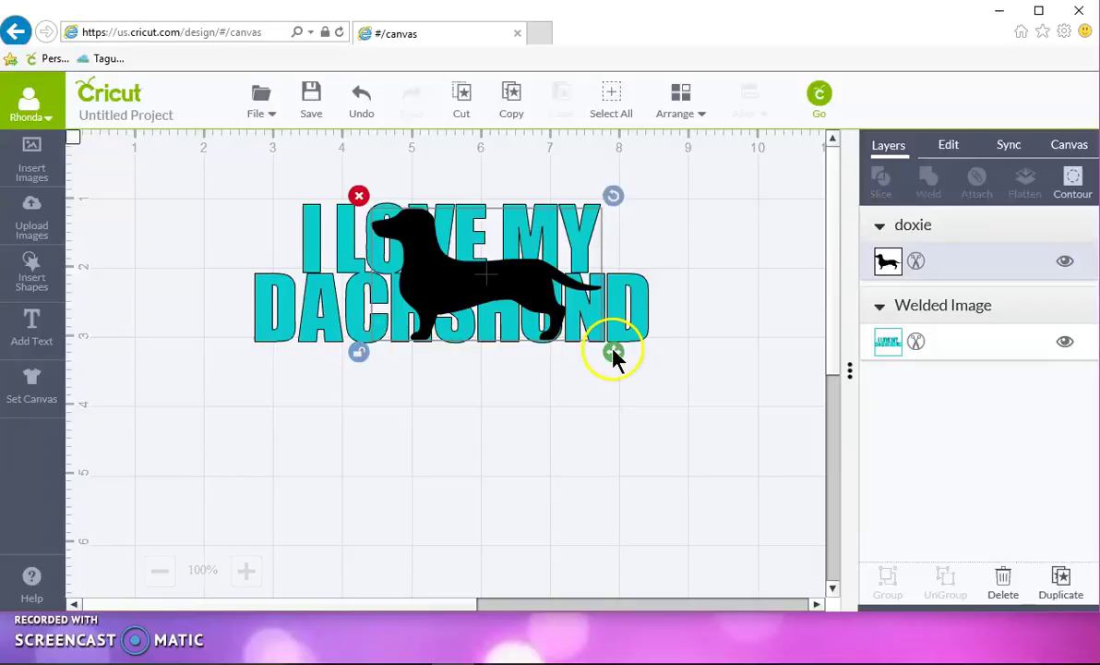
{"action": "left_click_drag", "start_coordinate": [617, 358], "coordinate": [655, 360]}
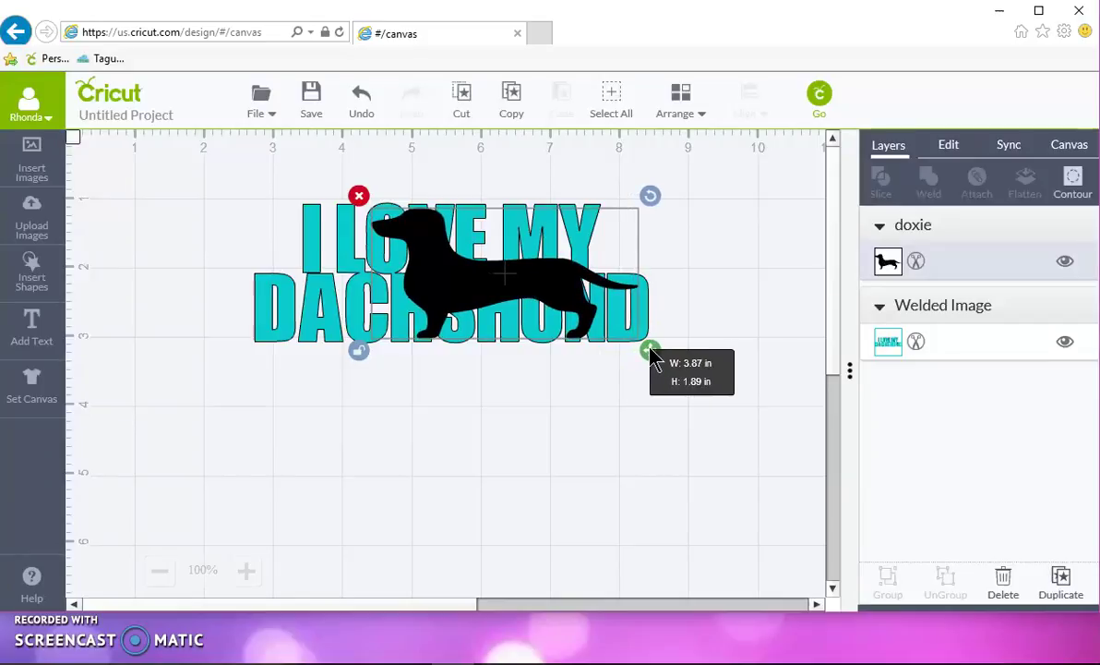
{"action": "left_click_drag", "start_coordinate": [652, 358], "coordinate": [651, 360]}
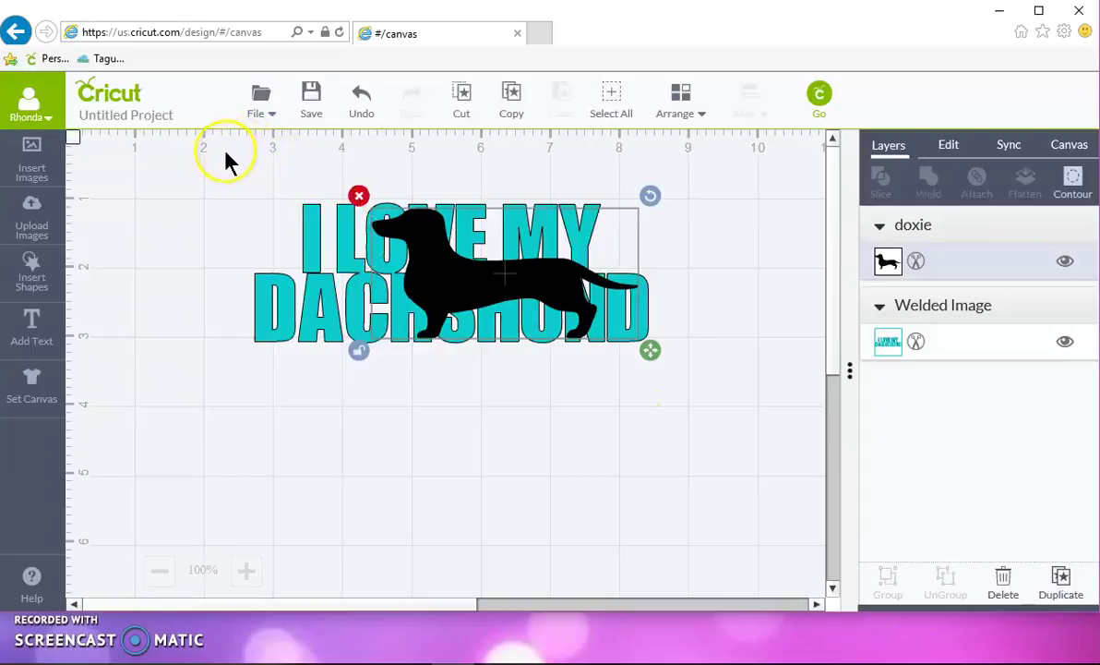
Step: Select the dachshund and Welded Image together and slice them into Sliced Images A–D
{"action": "left_click_drag", "start_coordinate": [595, 360], "coordinate": [700, 412]}
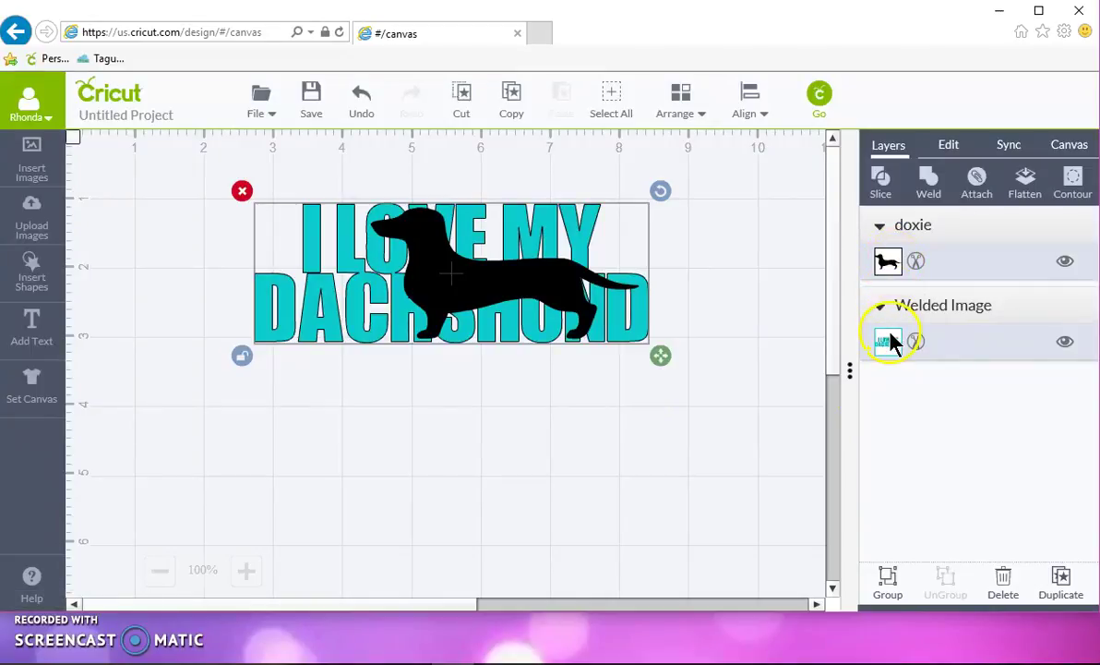
{"action": "left_click", "coordinate": [880, 181]}
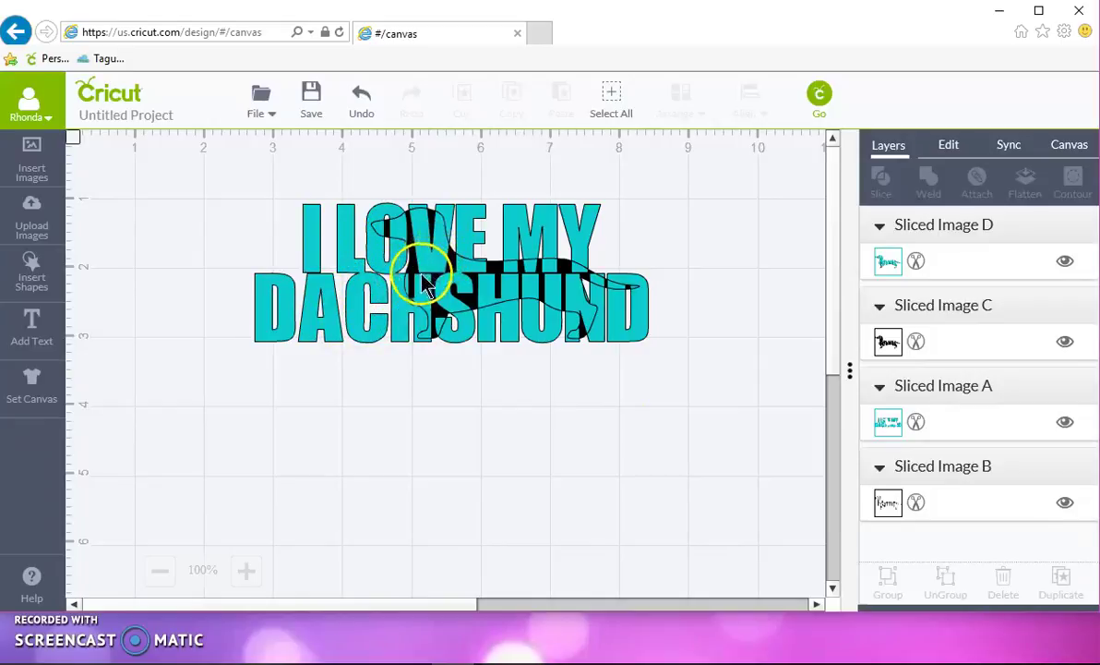
Step: Delete the teal dog-shaped piece and the leftover black slivers, keeping the text and black dachshund
{"action": "left_click_drag", "start_coordinate": [423, 263], "coordinate": [226, 482]}
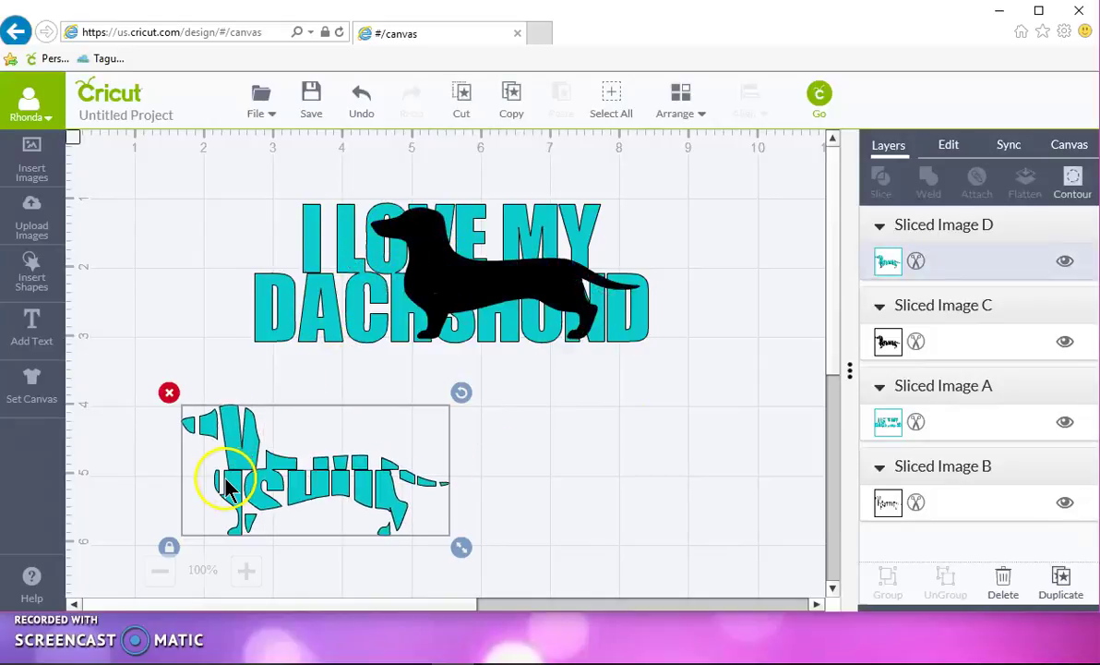
{"action": "left_click", "coordinate": [169, 395]}
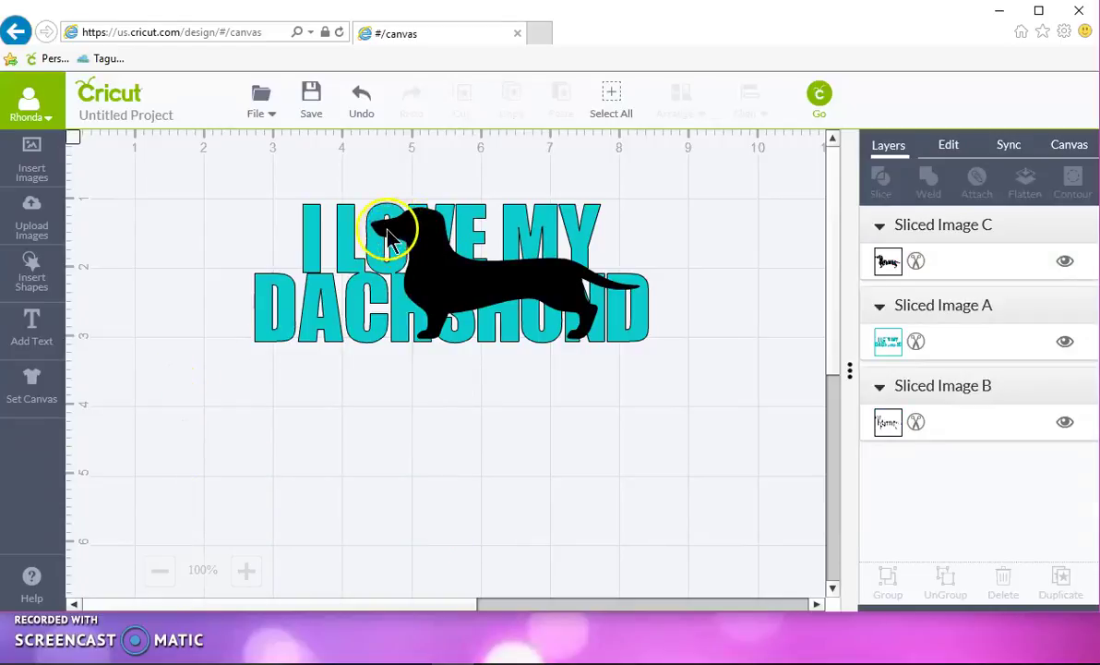
{"action": "left_click_drag", "start_coordinate": [390, 266], "coordinate": [218, 428]}
{"action": "left_click_drag", "start_coordinate": [420, 253], "coordinate": [584, 322]}
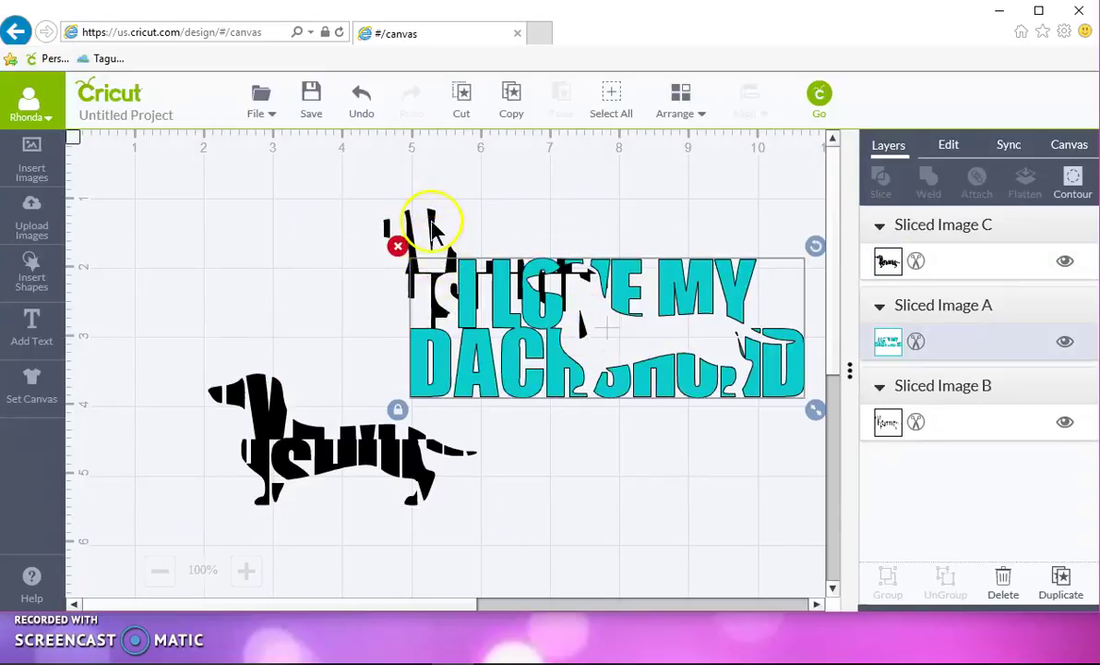
{"action": "left_click_drag", "start_coordinate": [433, 222], "coordinate": [108, 224]}
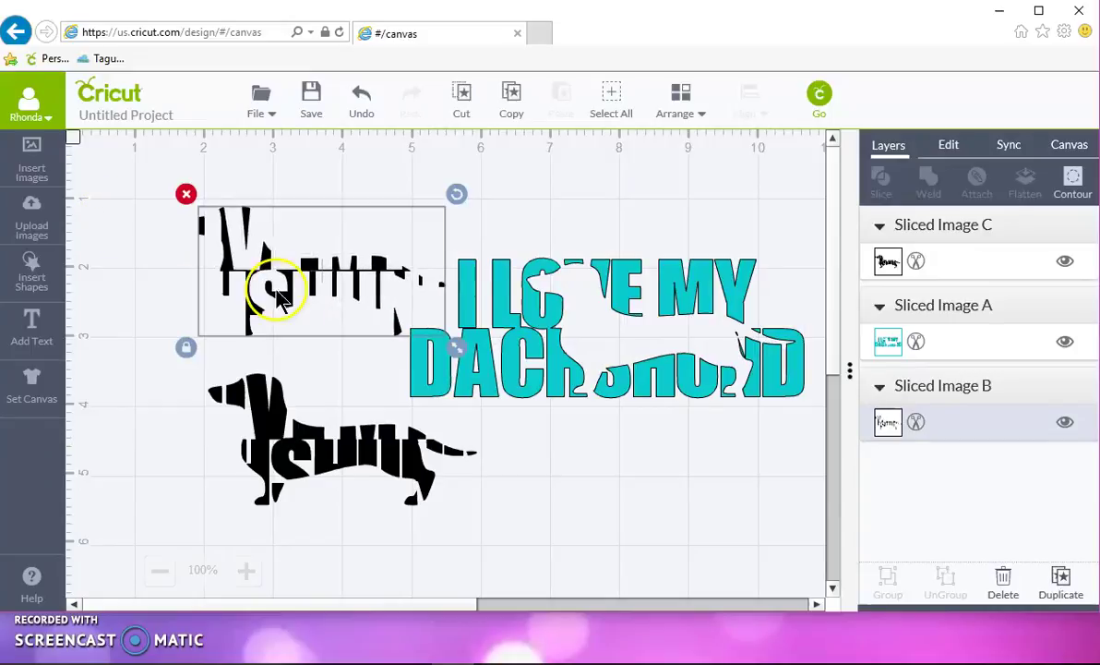
{"action": "left_click", "coordinate": [187, 196]}
Step: Fit the black dachshund piece back into the dog-shaped gap in the lettering
{"action": "left_click_drag", "start_coordinate": [489, 372], "coordinate": [278, 260]}
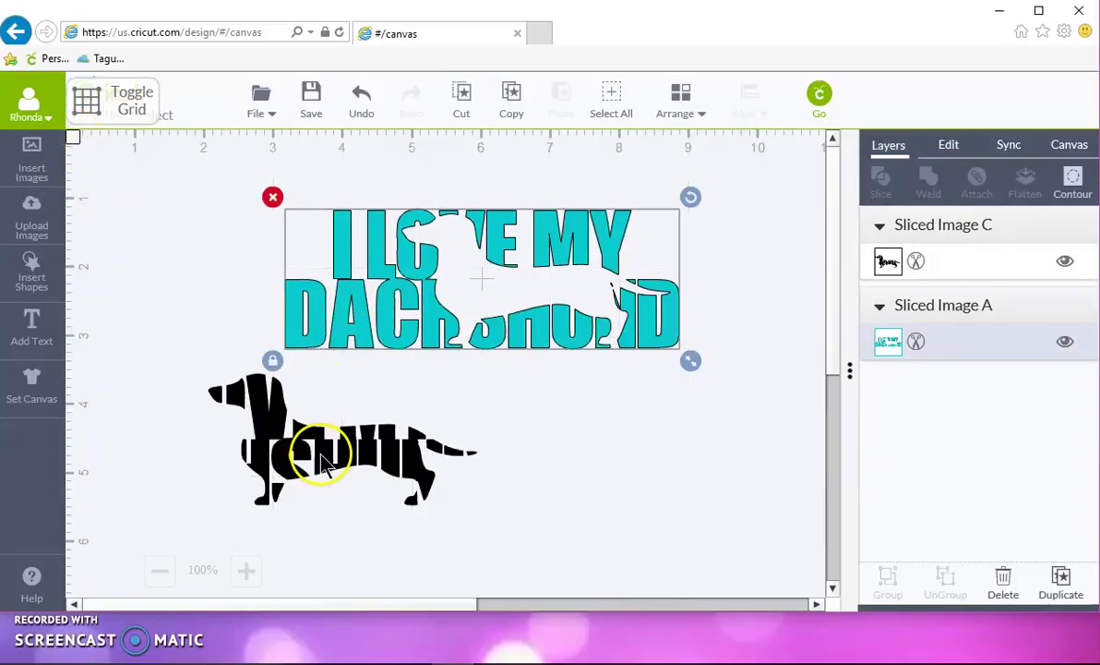
{"action": "left_click_drag", "start_coordinate": [315, 455], "coordinate": [534, 280]}
{"action": "left_click_drag", "start_coordinate": [503, 392], "coordinate": [503, 415]}
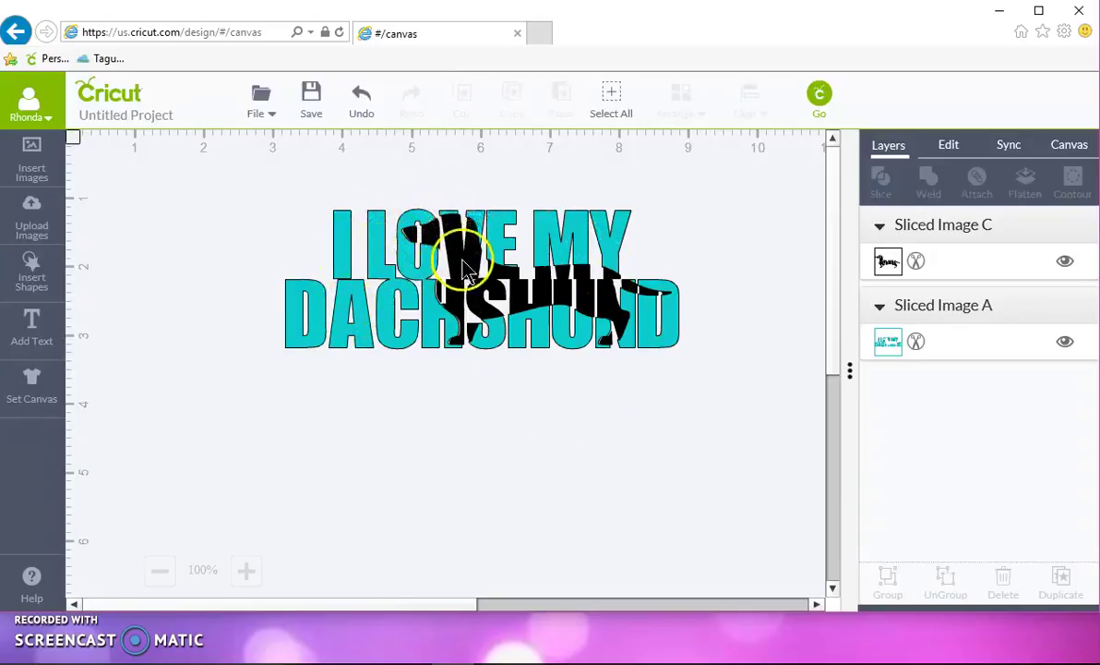
{"action": "left_click_drag", "start_coordinate": [498, 277], "coordinate": [507, 286]}
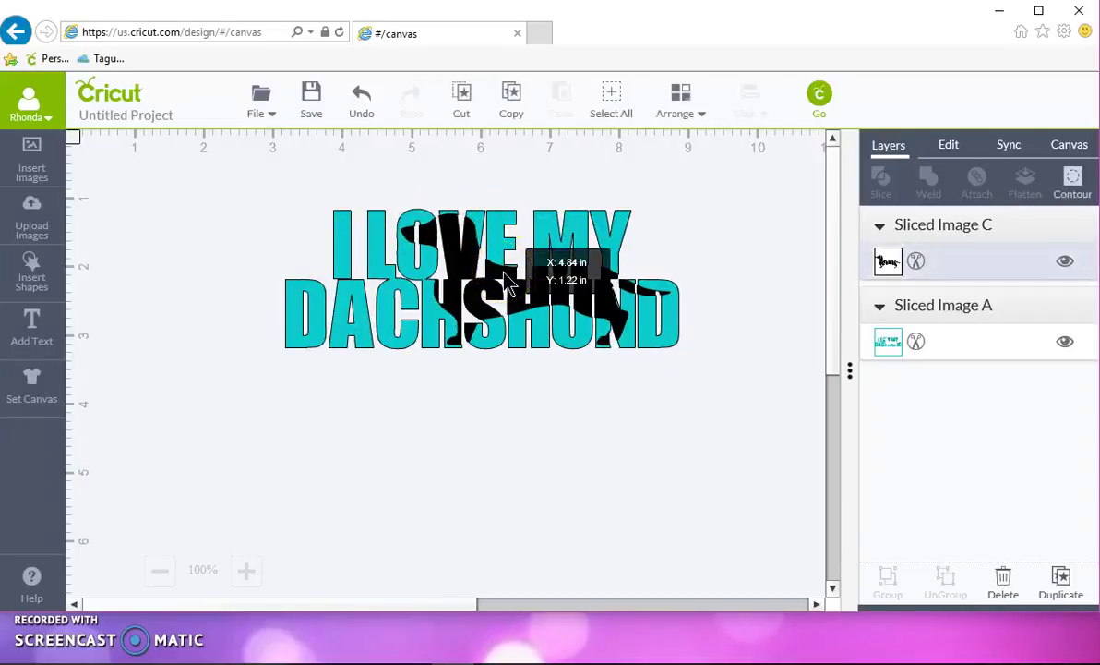
{"action": "left_click", "coordinate": [819, 98]}
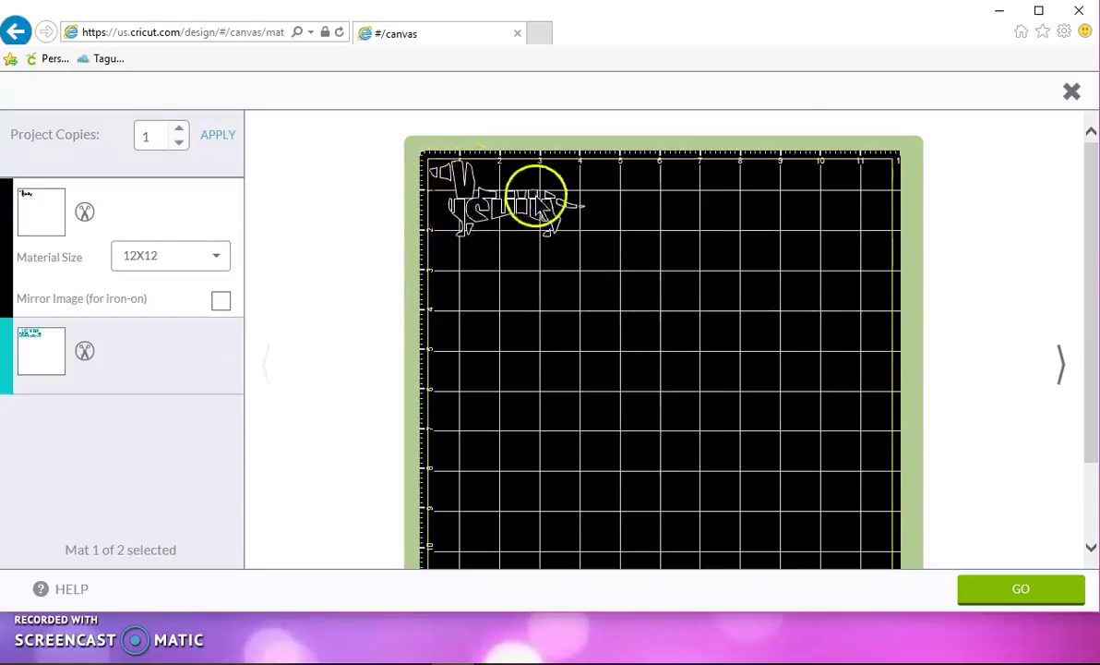
{"action": "left_click", "coordinate": [178, 362]}
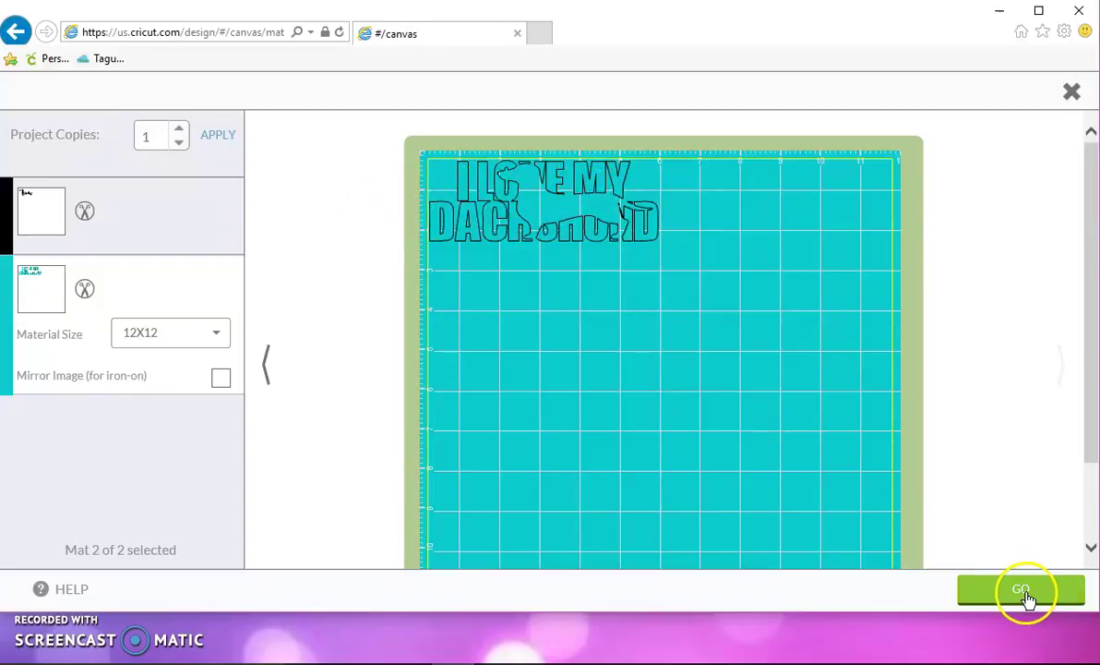
{"action": "left_click", "coordinate": [1071, 90]}
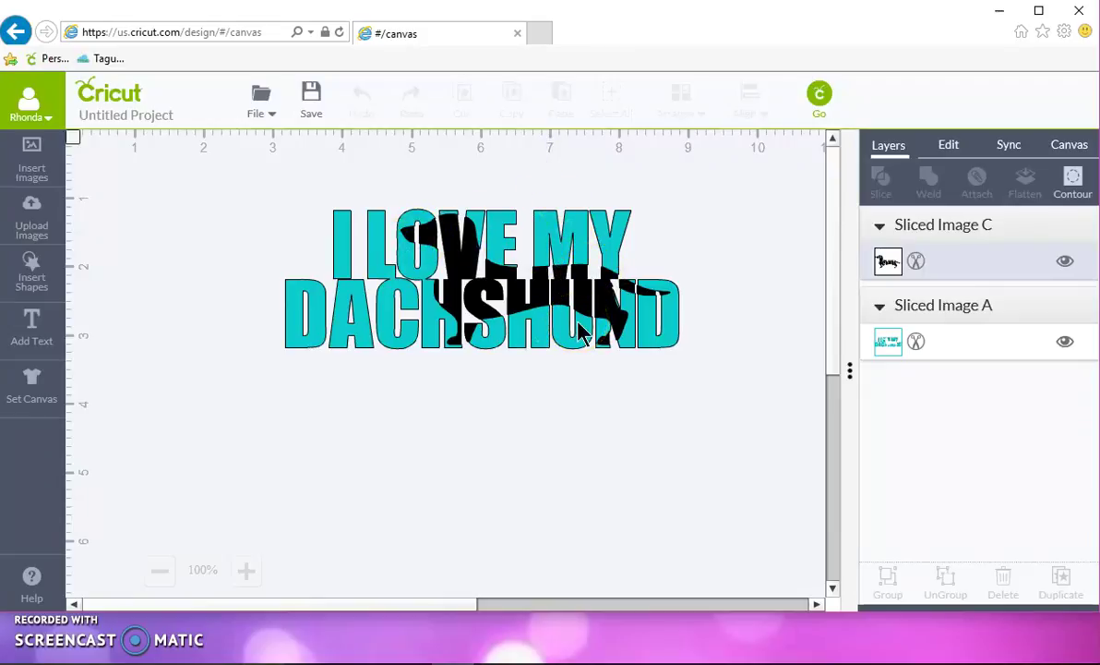
{"action": "left_click", "coordinate": [560, 326]}
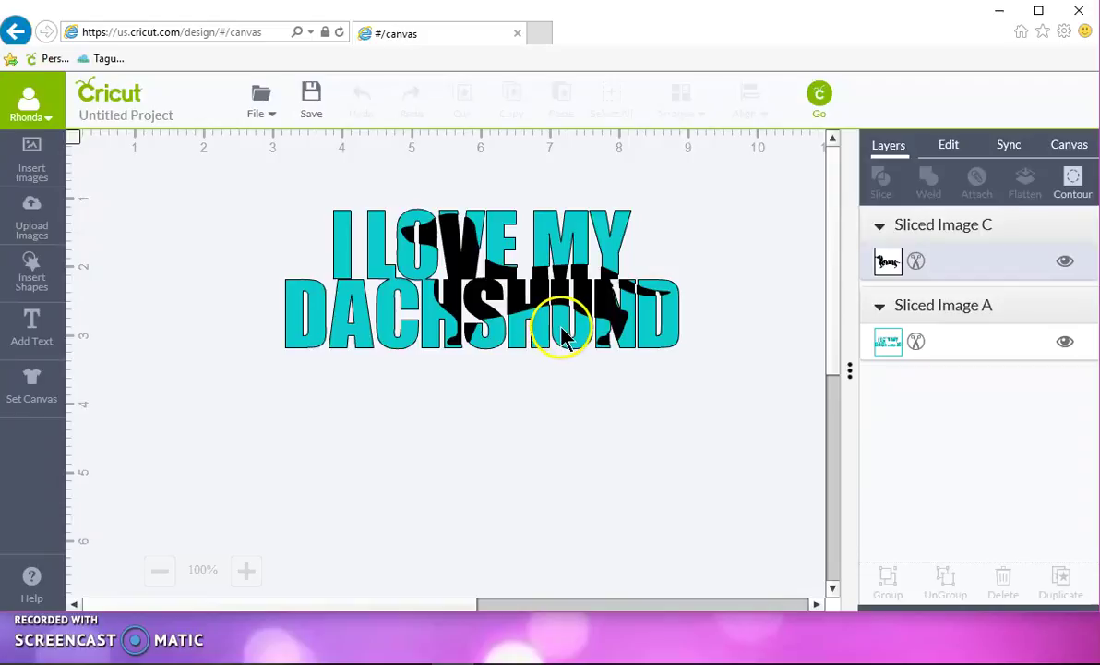